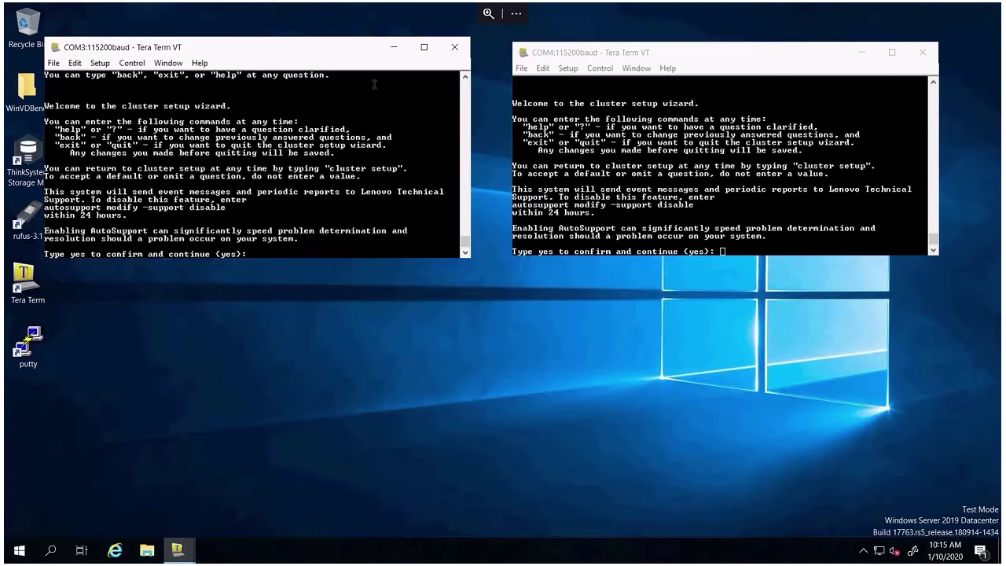
Accept AutoSupport and choose e0M as the node management port.
type("yes")
key("Return")
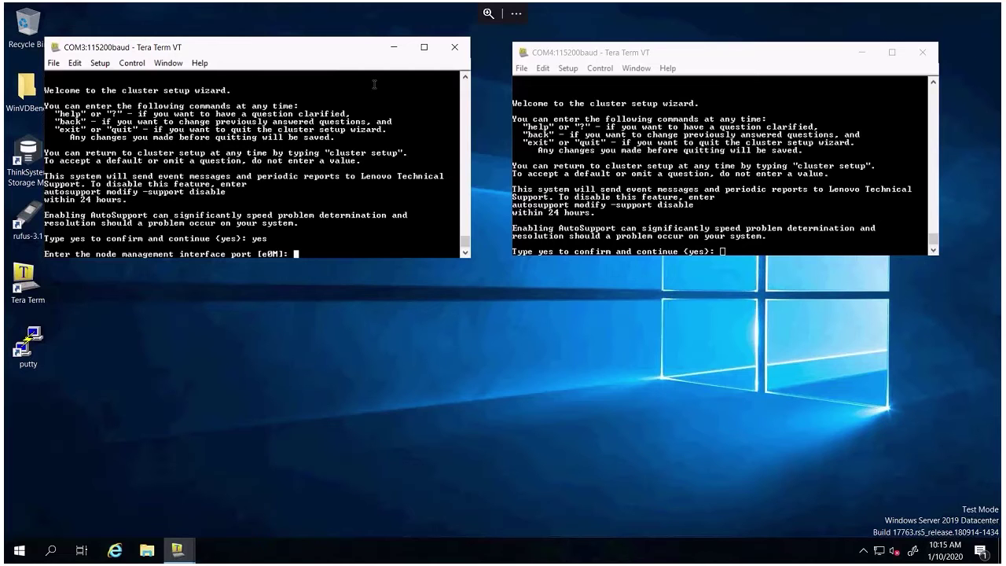
type("e0M")
key("Return")
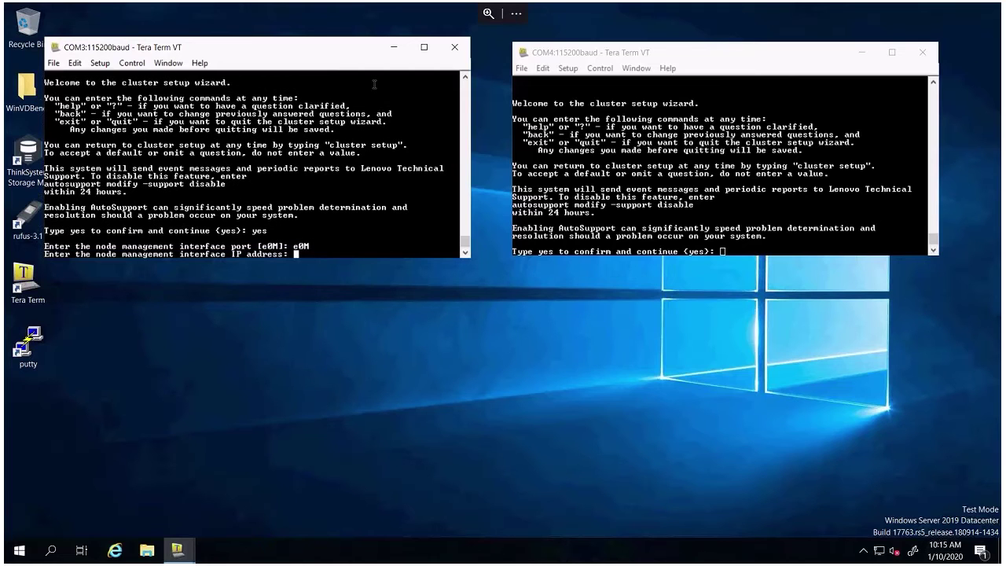
Give the node management interface IP 10.240.12.100, netmask 255.255.252.0 and gateway 10.240.40.1.
type("10.240.")
type("12.100")
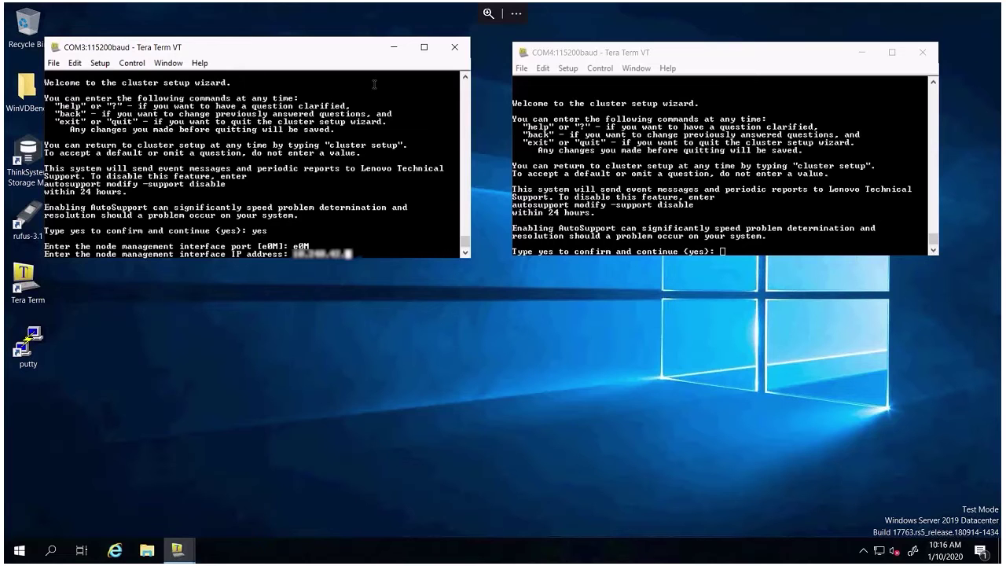
key("Return")
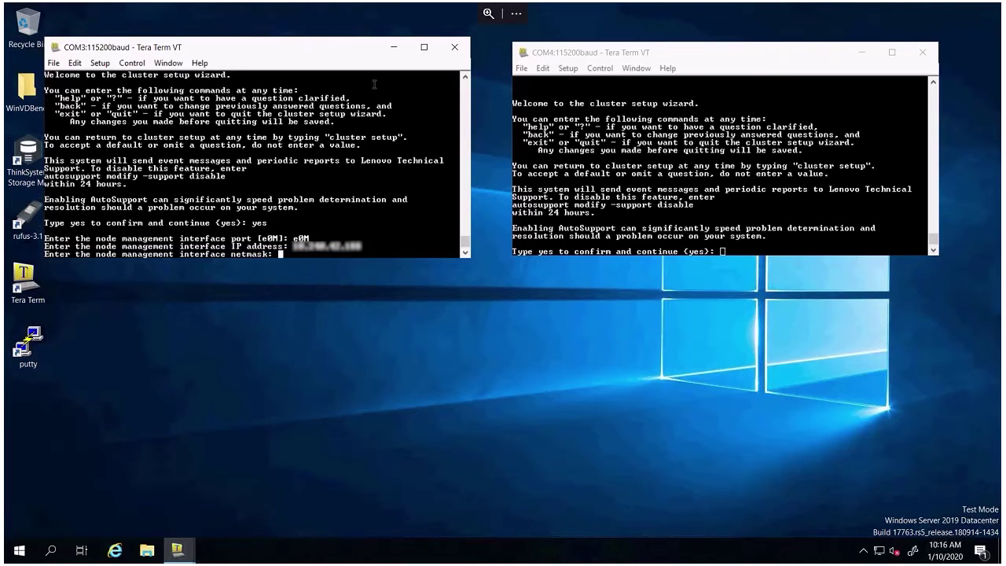
type("255.255.252.0")
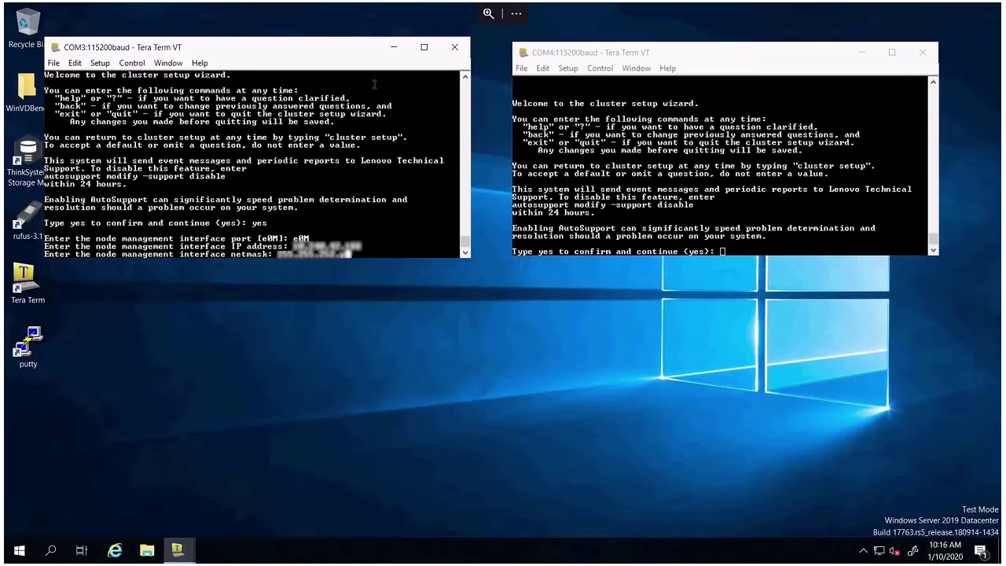
key("Return")
type("10.")
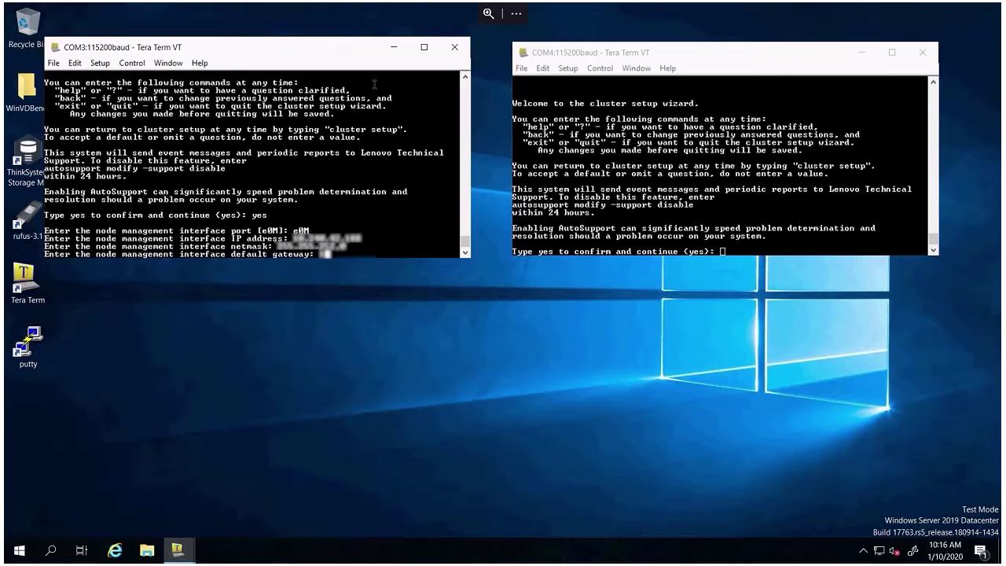
type("240.40.1")
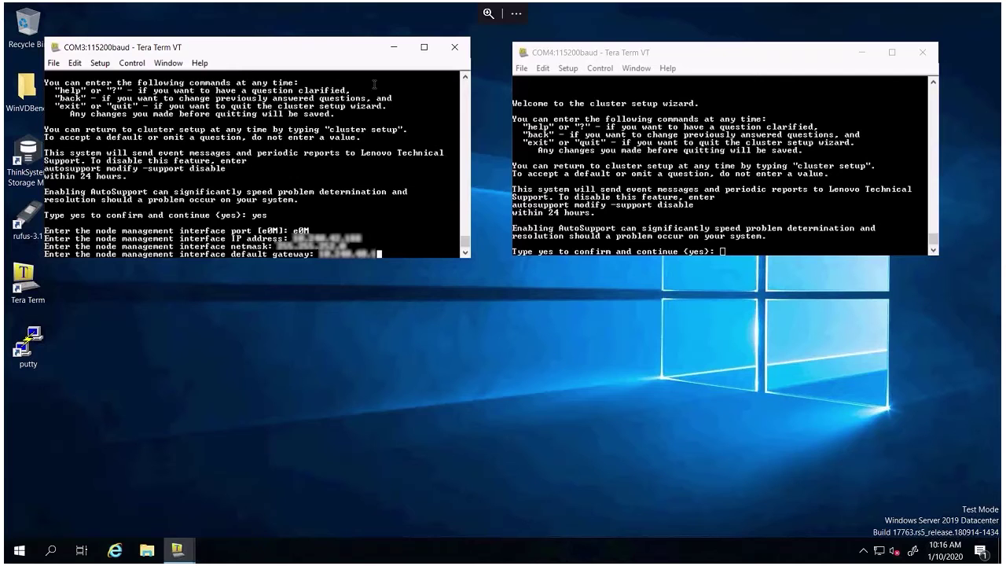
key("Return")
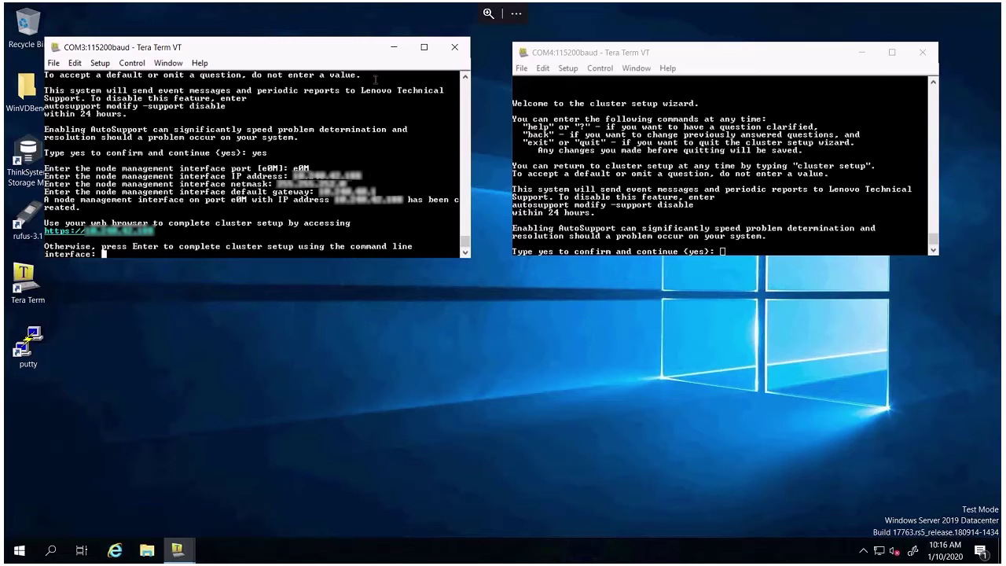
left_click(490, 8)
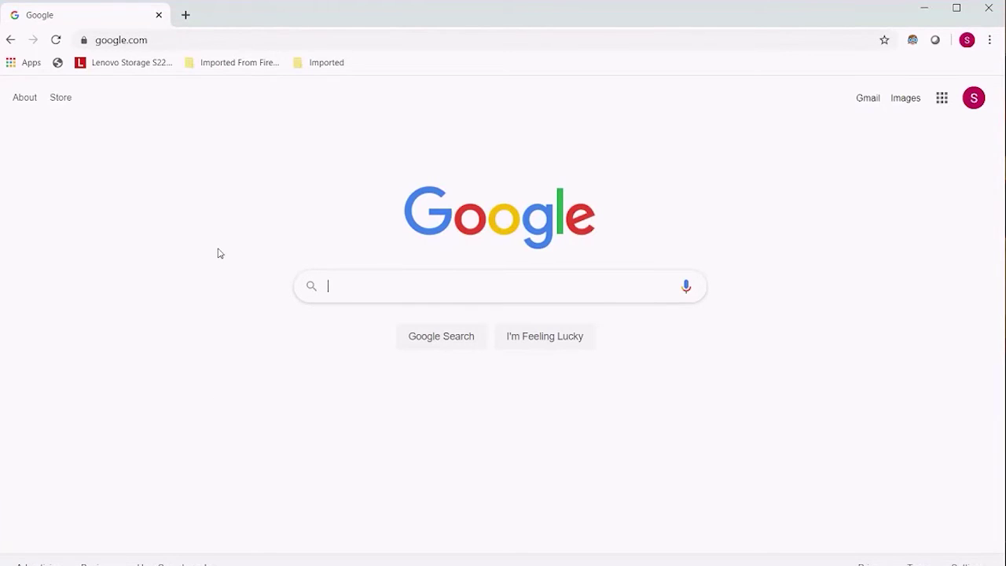
left_click(228, 40)
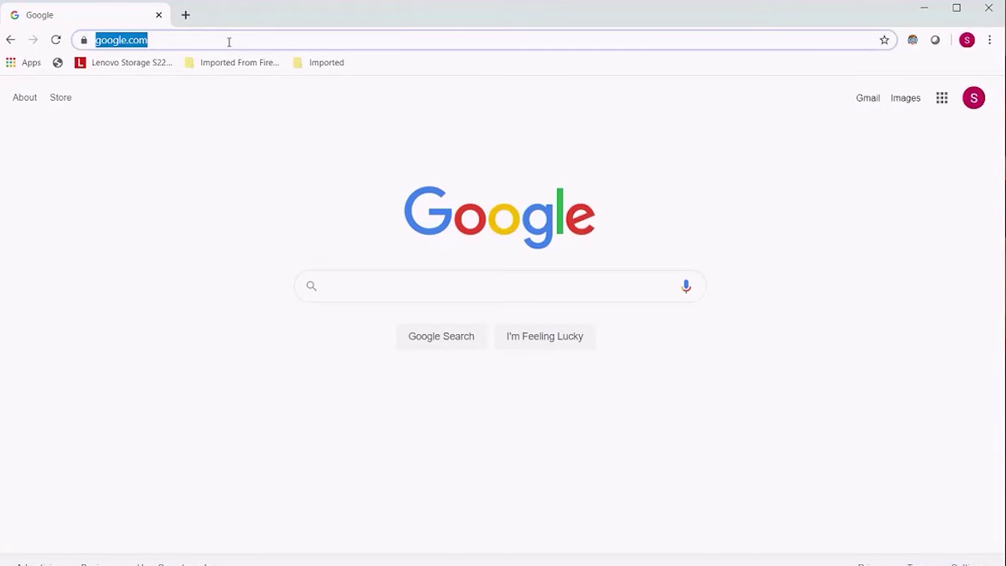
type("https")
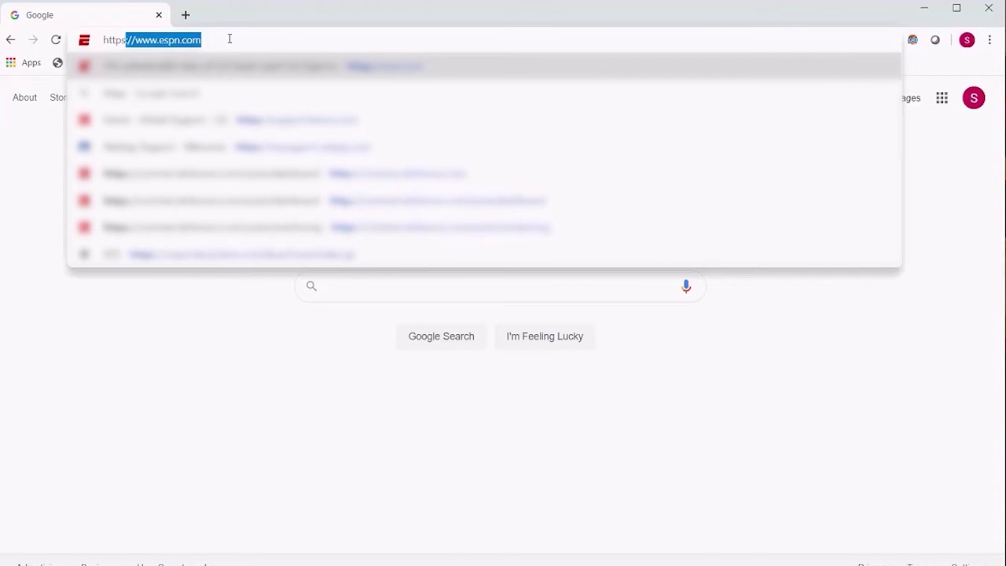
type("://1")
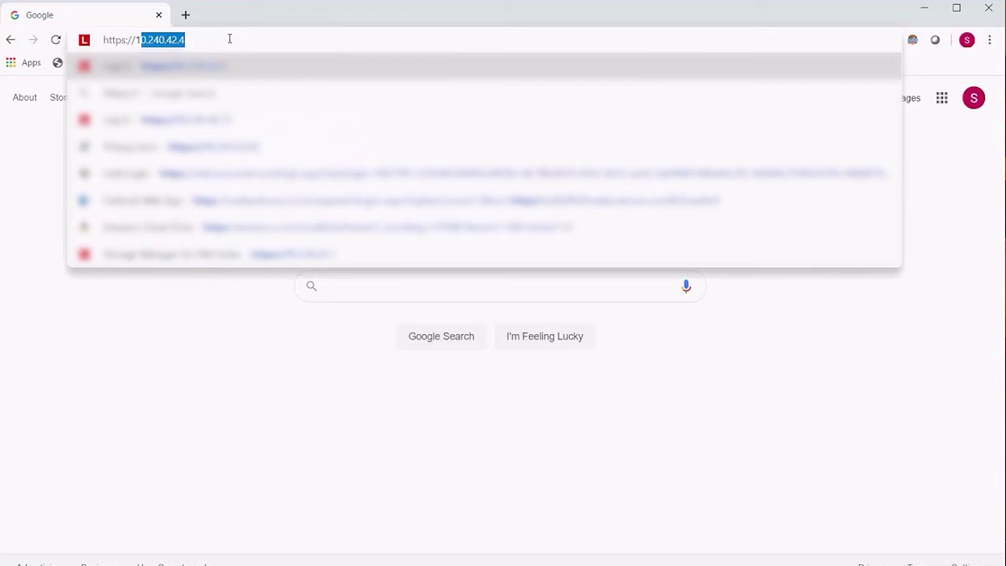
type("0.240.42")
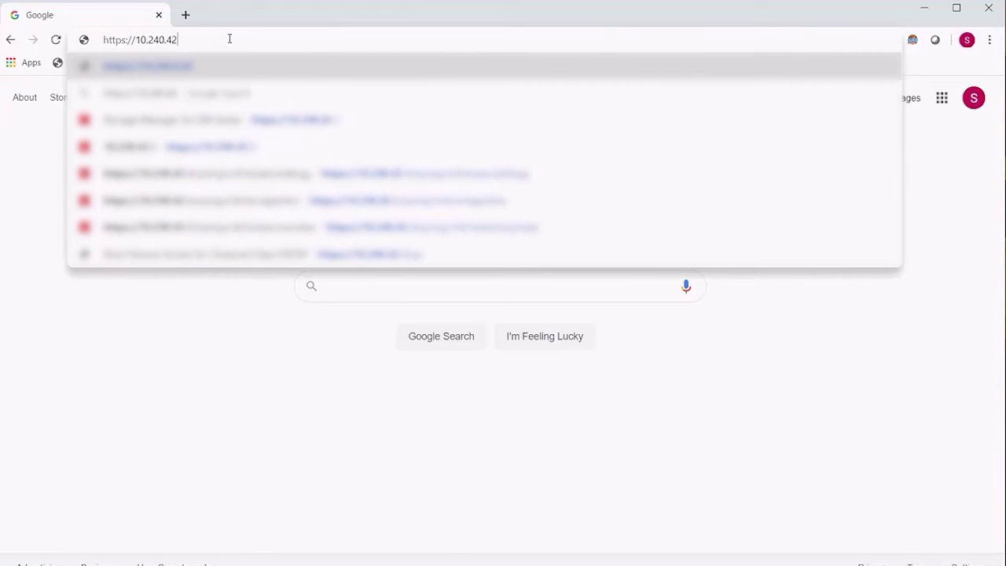
type(".")
type("188")
key("Return")
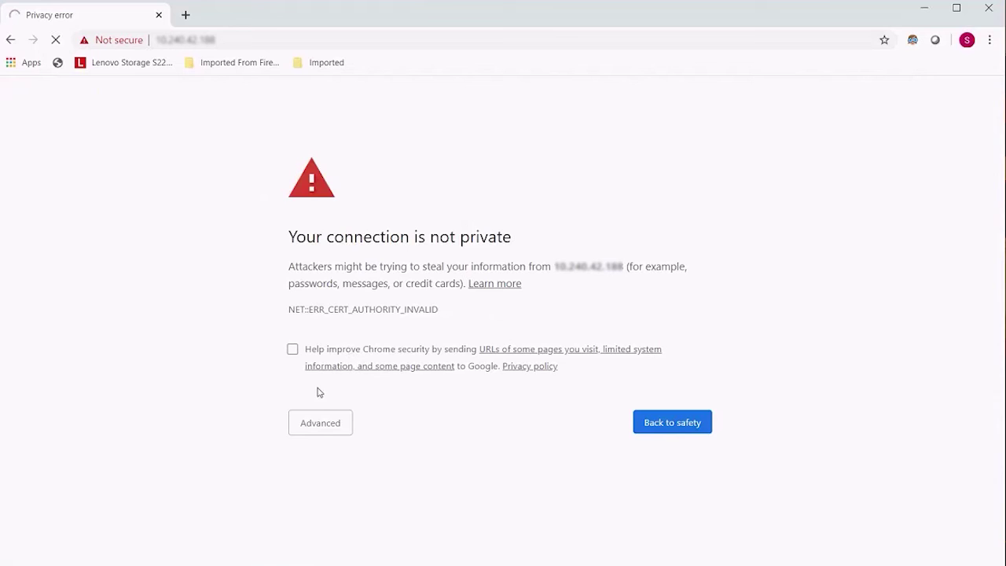
left_click(308, 421)
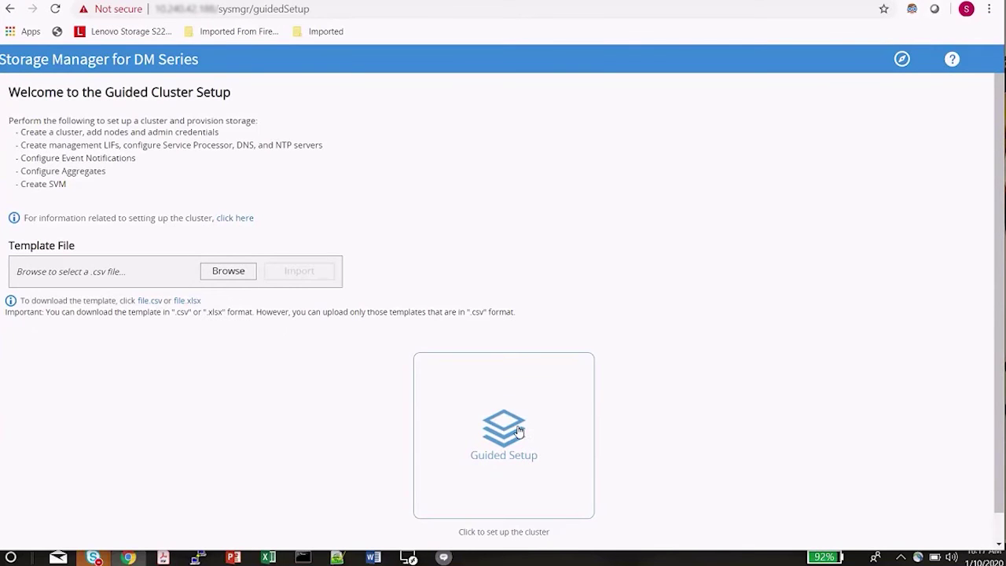
Launch Guided Setup, let it discover both DM7000F nodes, and select the Cluster Name field.
left_click(519, 431)
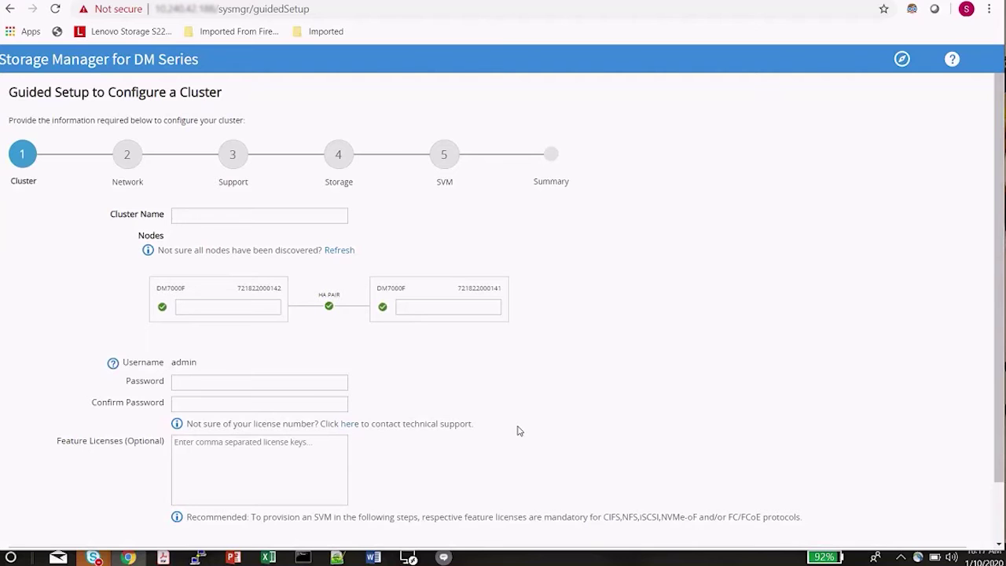
left_click(233, 212)
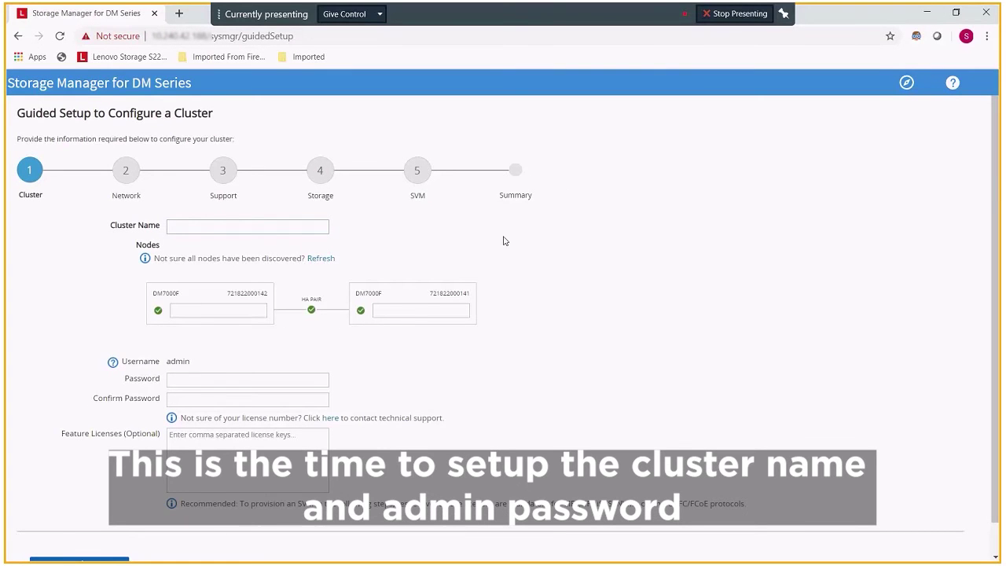
Enter cluster name DM7000F_4, then type and confirm the admin password.
type("DM")
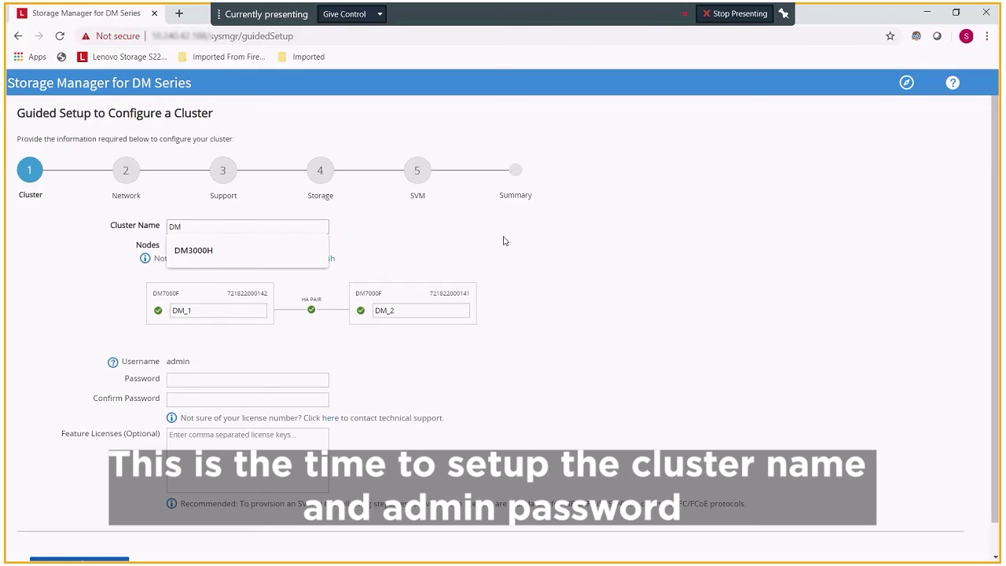
type("7000")
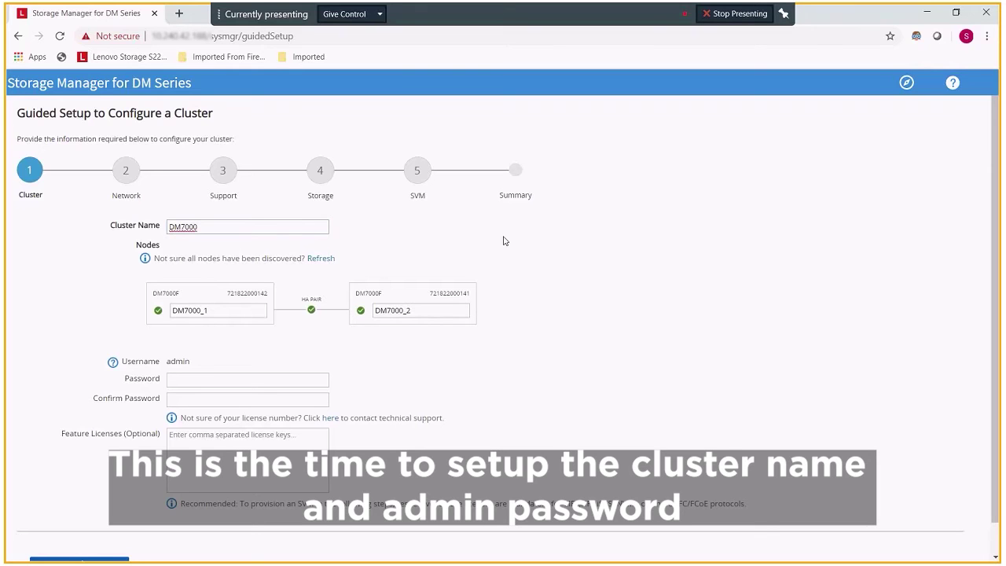
type("H")
key("BackSpace")
type("F_4")
left_click(209, 381)
type("********")
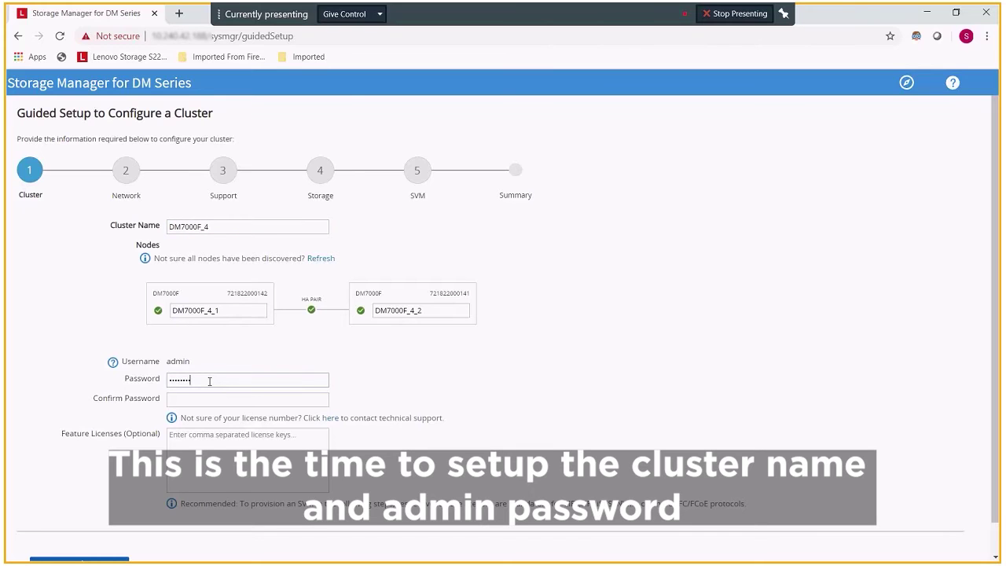
type("*")
key("Tab")
type("*********")
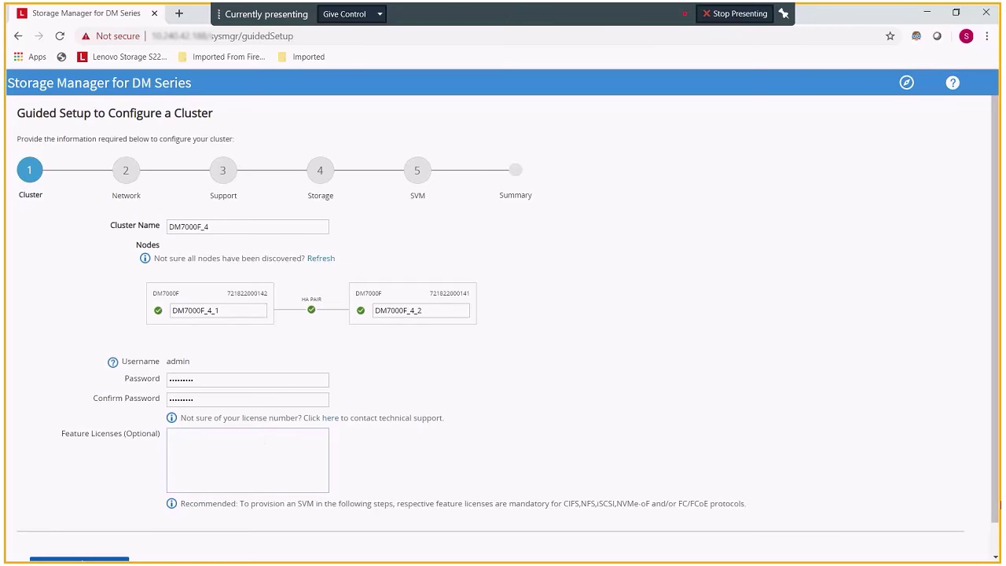
scroll(993, 531, "down", 1)
scroll(994, 531, "down", 1)
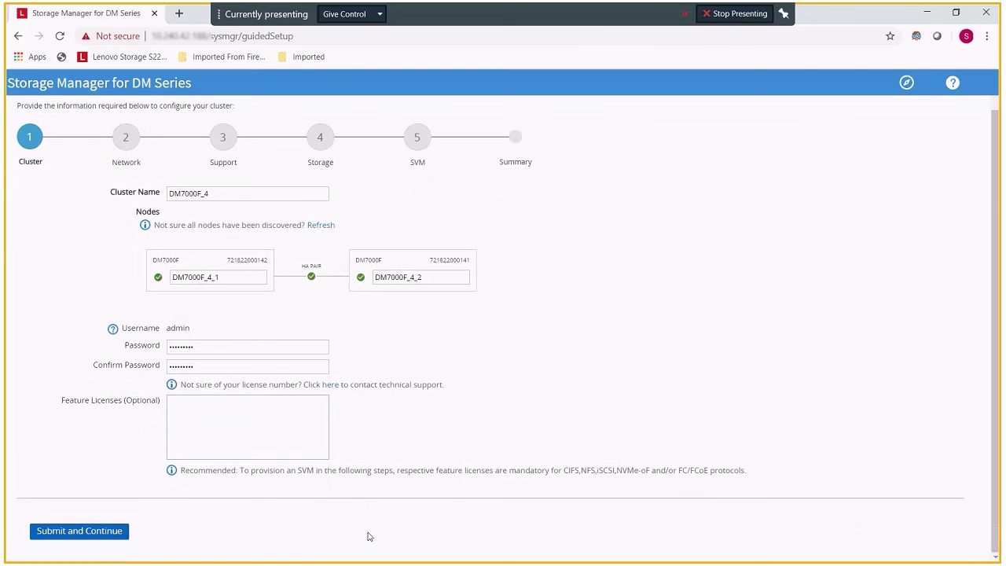
Submit the Cluster step to create cluster DM7000F_4 and load the Network step.
left_click(82, 530)
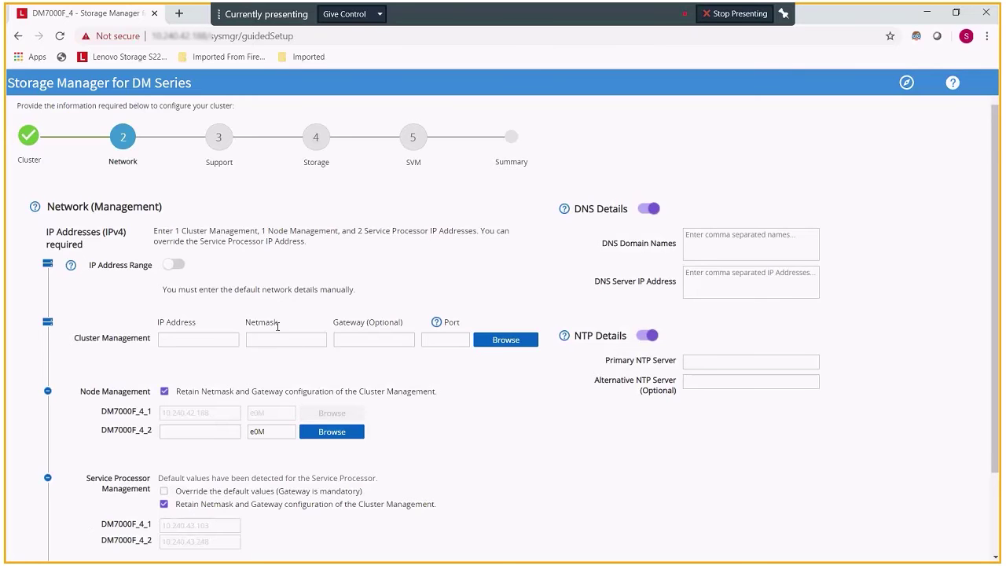
Enter cluster management IP 10.240.40.72, netmask 255.255.252.0 and gateway 10.240.40.1.
left_click(213, 341)
type("10.240.40.72")
left_click(267, 339)
type("255.255.252.010.240.40.1")
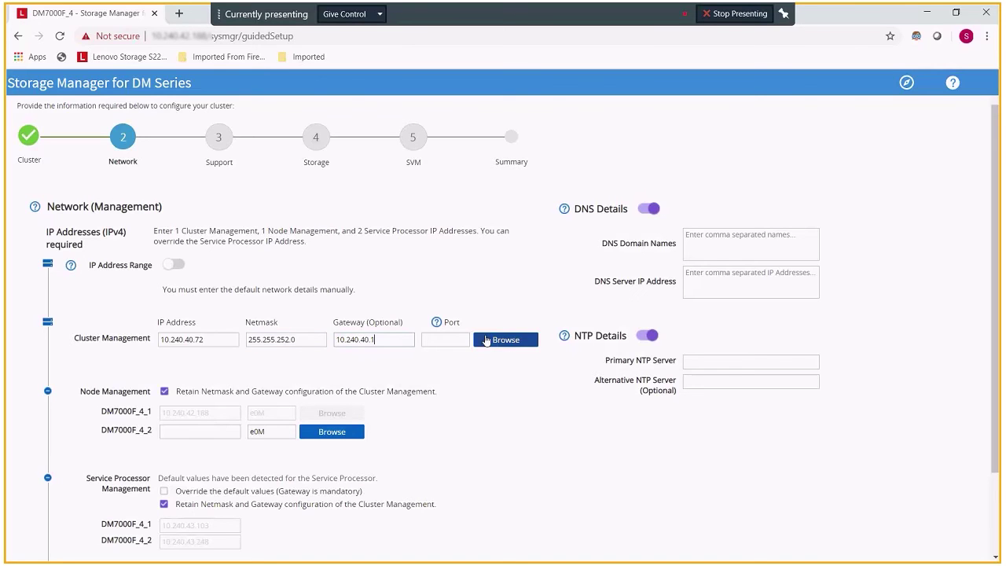
Choose port e0M on node DM7000F_4_1 as the cluster management port.
left_click(487, 342)
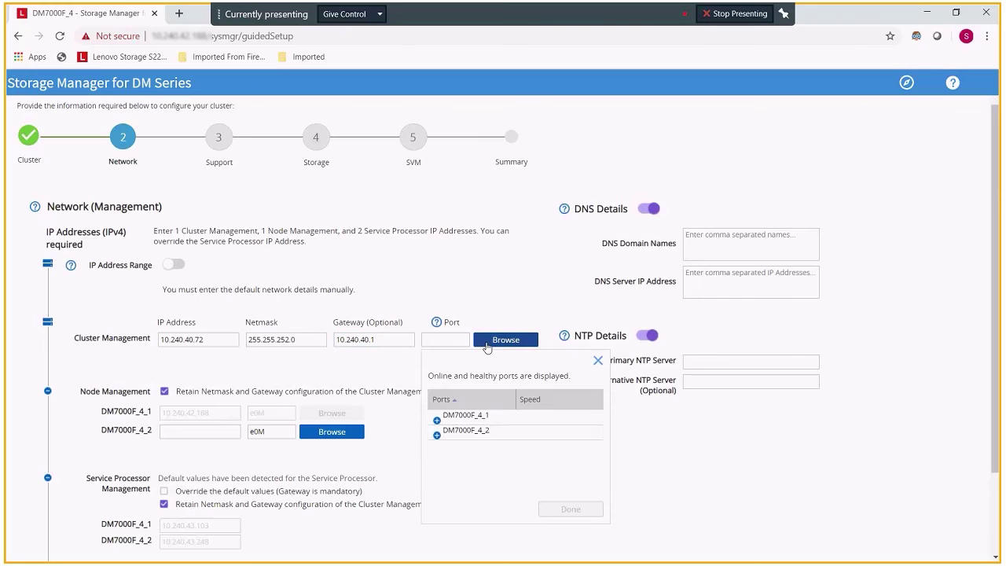
left_click(467, 413)
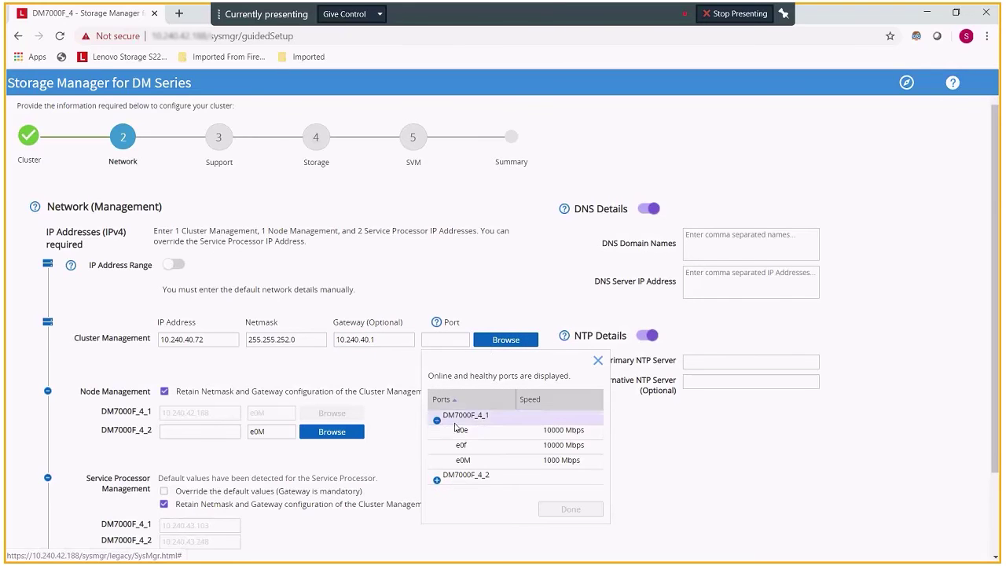
left_click(493, 463)
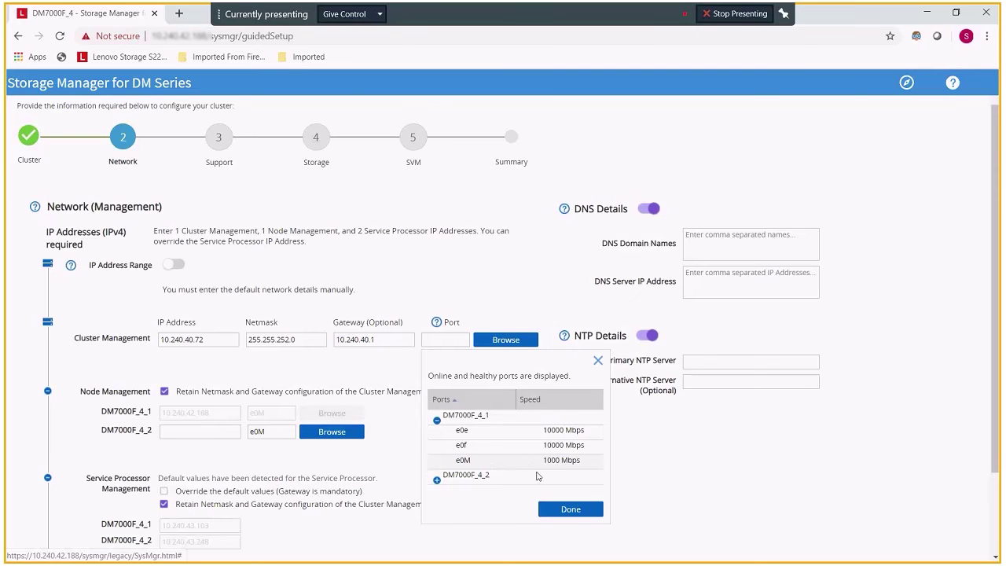
left_click(571, 511)
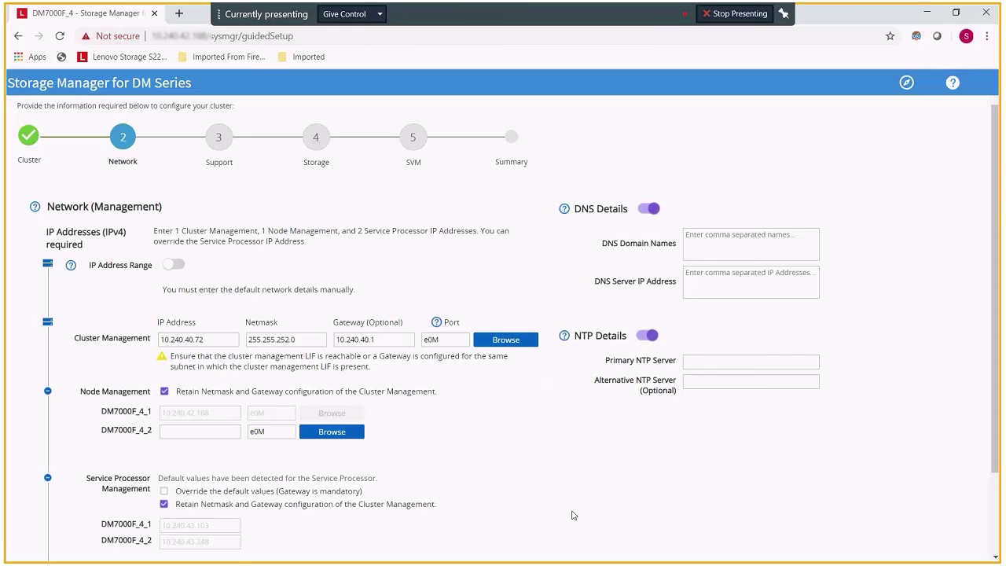
Set DM7000F_4_2 IP 10.240.42.191 and override service processor IPs to 169.252.254.2 and 169.252.254.1.
left_click(192, 431)
type("10.240.42.191")
left_click(164, 491)
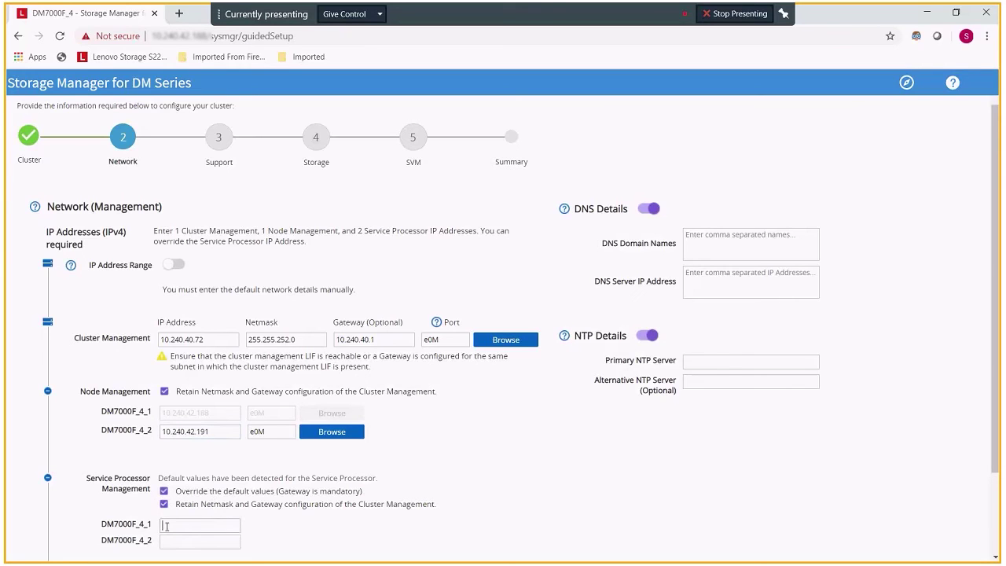
type("1")
type("59")
type(".252")
type(".")
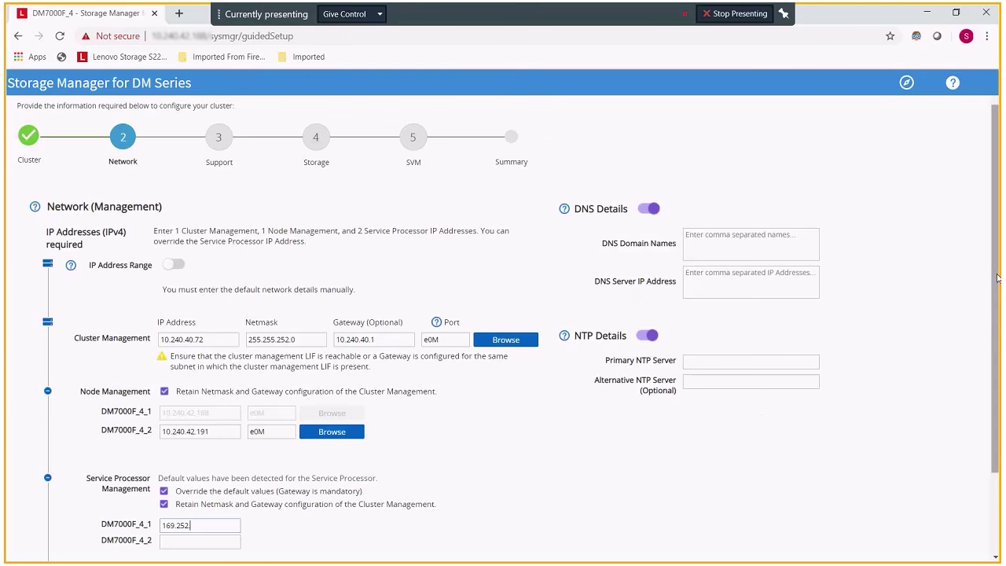
scroll(997, 277, "down", 2)
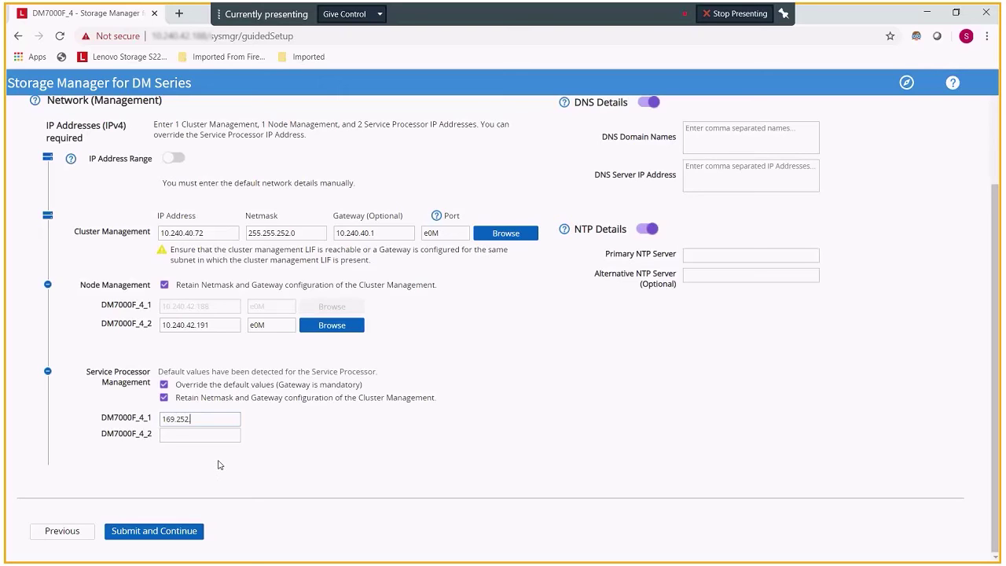
type("224")
type("4")
key("BackSpace")
key("BackSpace")
key("BackSpace")
type("54.2")
left_click(202, 437)
type("169.252.254.1")
Turn off NTP and set the DNS domain to labs.lenovo.com.
scroll(996, 259, "up", 2)
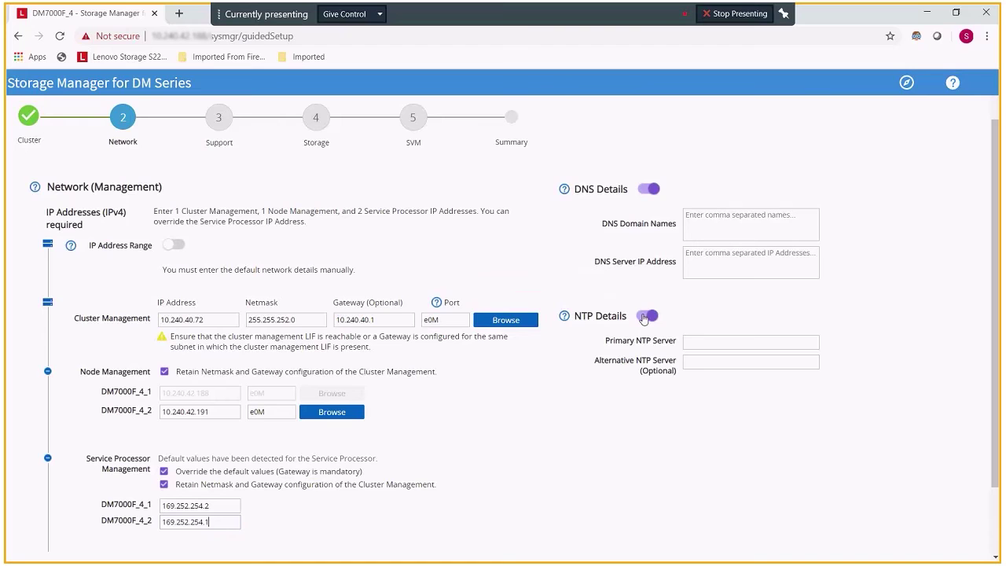
left_click(646, 316)
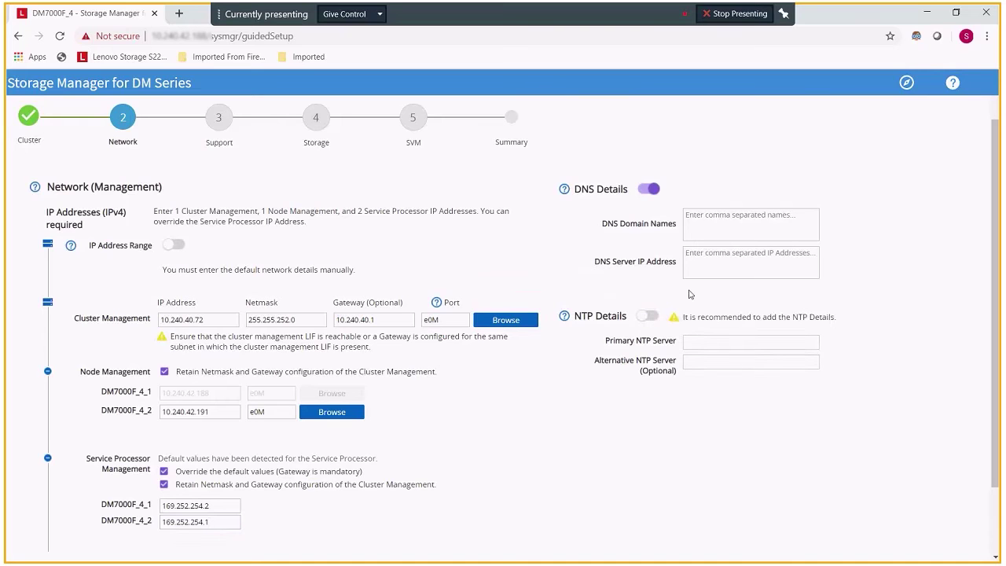
left_click(703, 221)
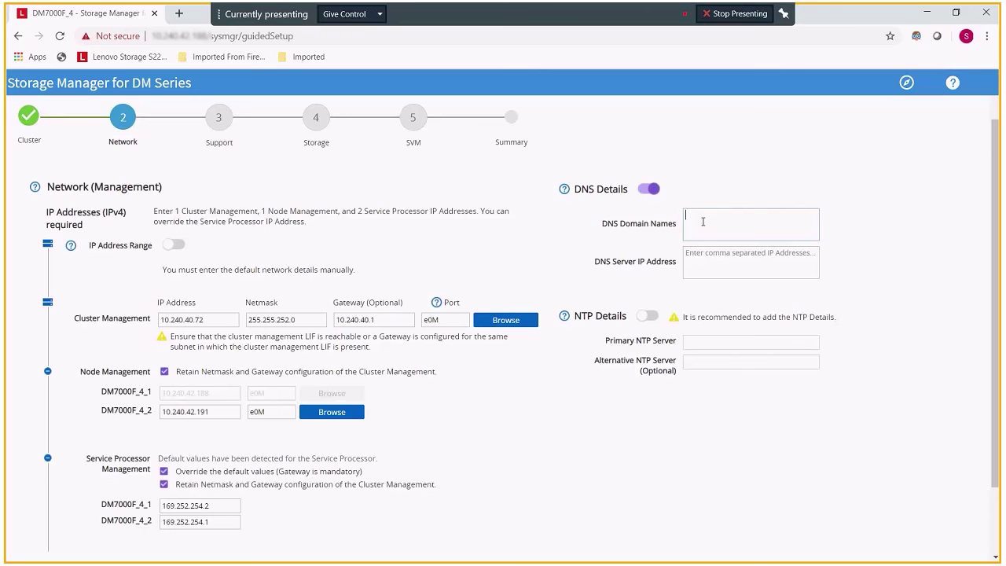
type("labs.lenv")
key("BackSpace")
type("ovo.com")
Add DNS servers 10.240.0.10 and 10.240.0.11 on separate lines.
left_click(703, 248)
type("10")
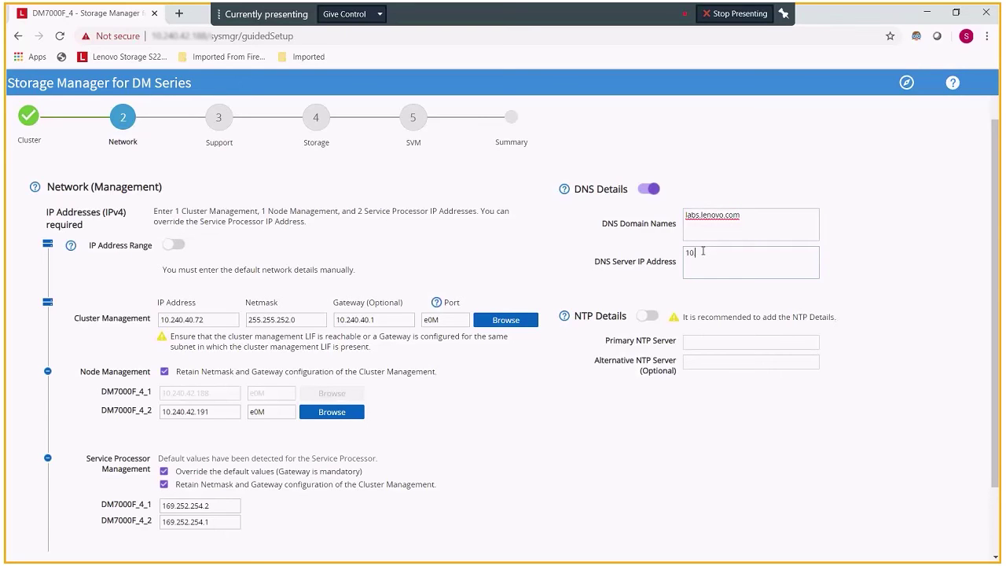
type(".240.0.10")
key("Return")
type("10.240.0.11")
left_click_drag(996, 283, 996, 354)
scroll(491, 541, "down", 1)
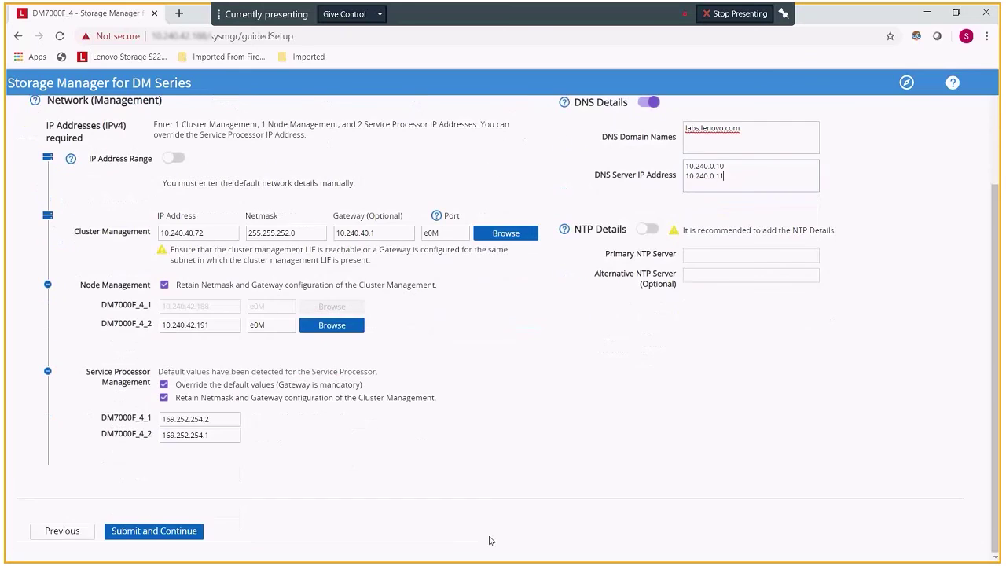
Submit the network settings and wait for the Support step to load.
left_click(166, 533)
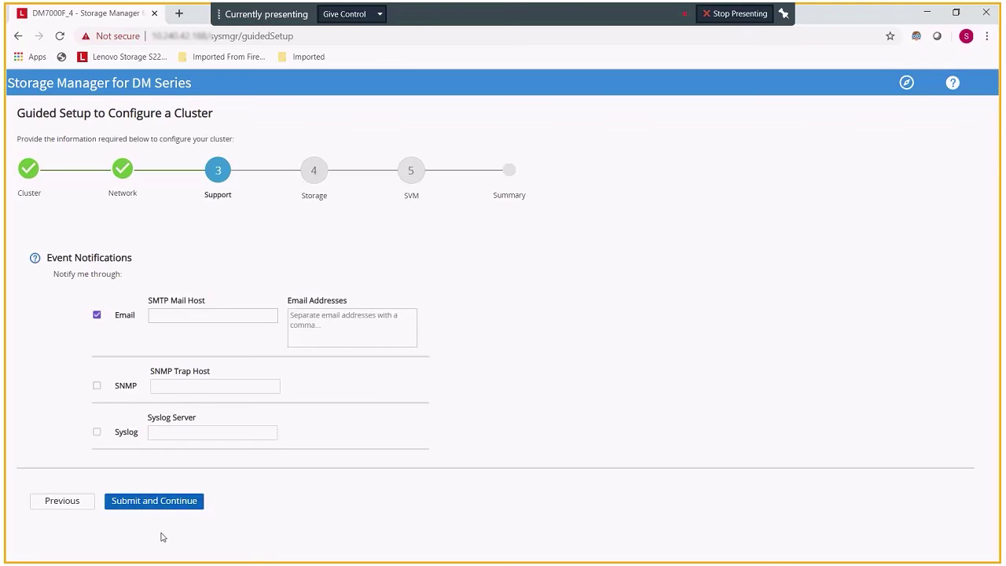
Replace email with syslog notifications to 10.240.43.194 and submit the Support step.
left_click(225, 314)
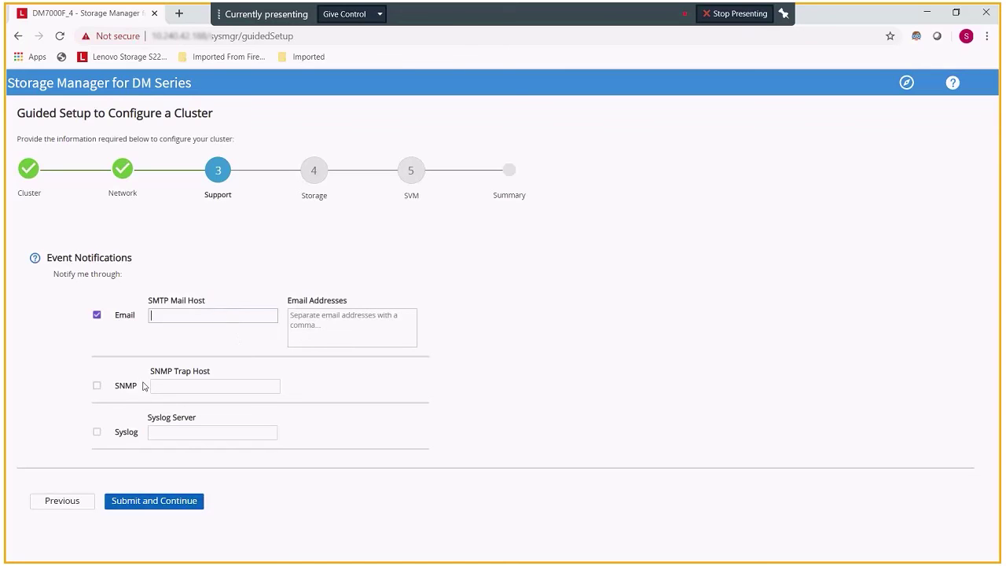
left_click(98, 432)
left_click(97, 316)
left_click(205, 436)
type("1")
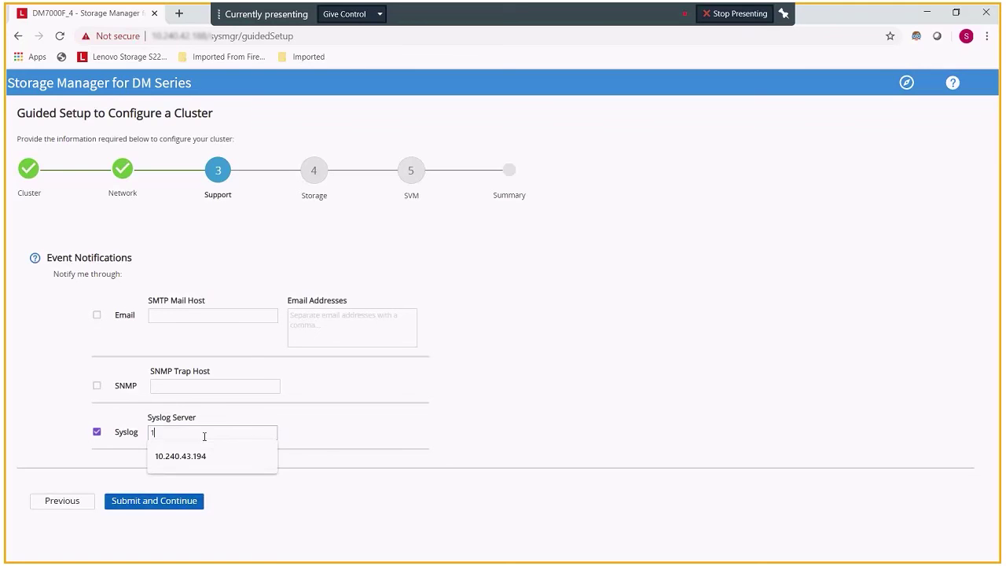
type("0.24")
key("Down")
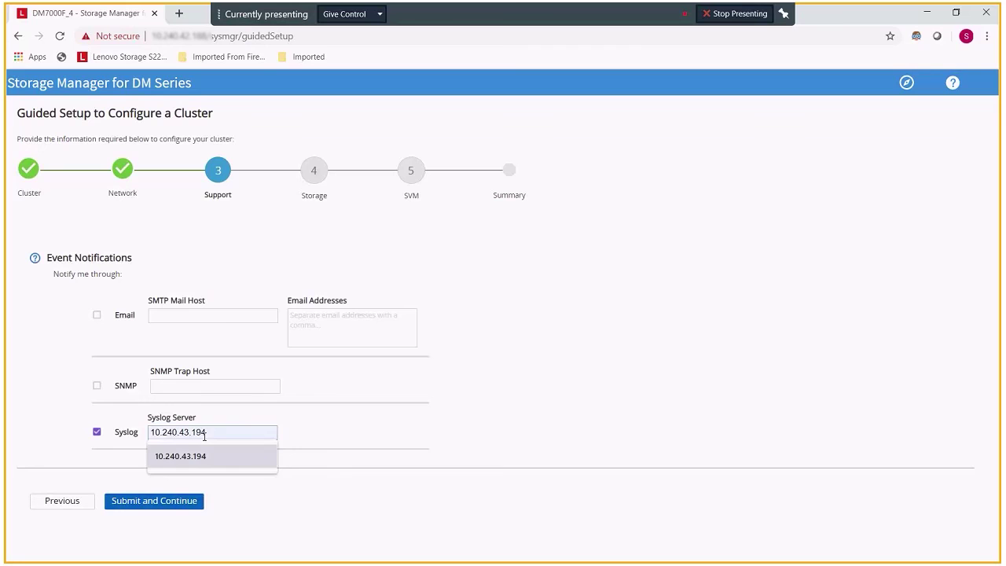
key("Return")
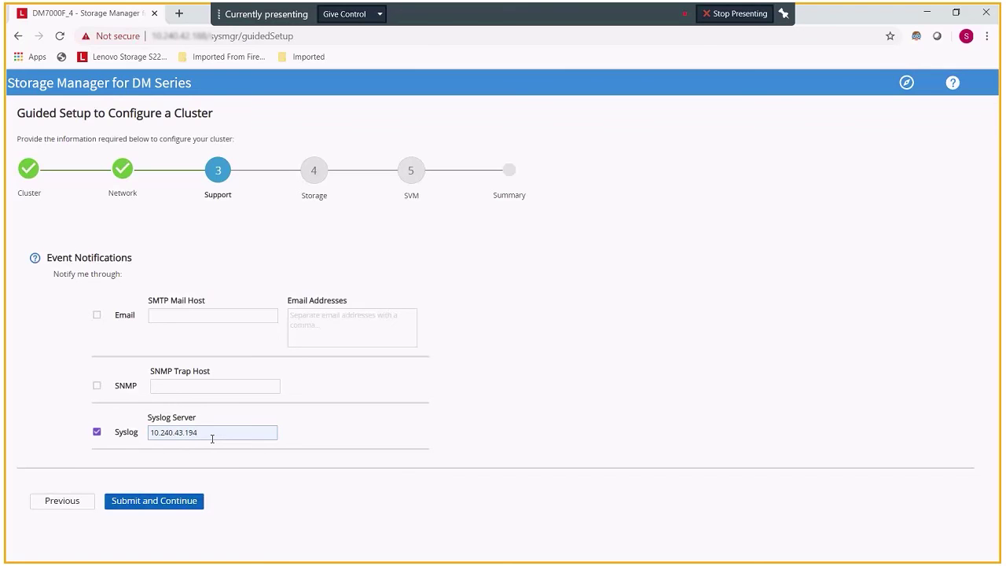
left_click(186, 508)
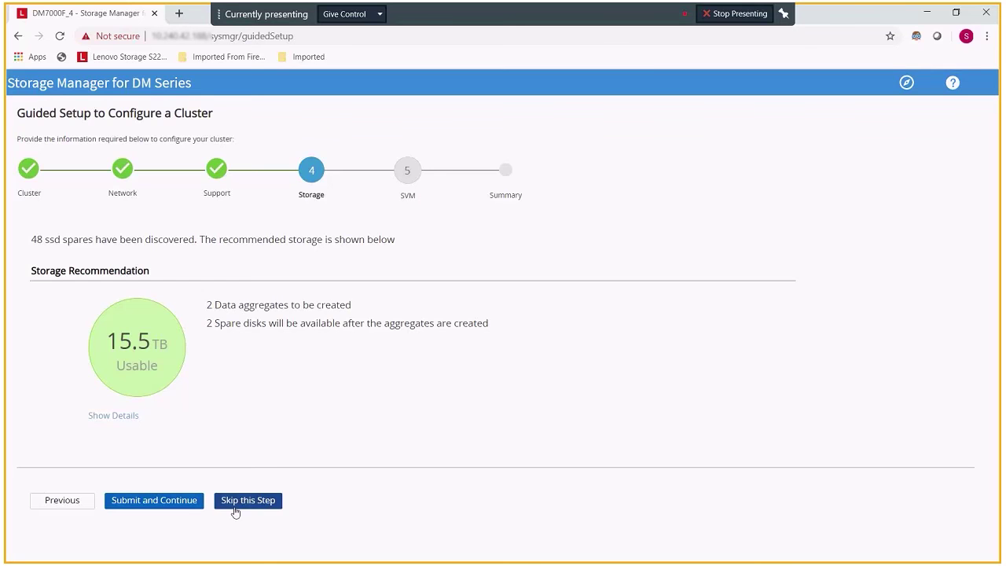
Submit the Storage step to build aggregates DM7000F_4_1_SSD_1 and DM7000F_4_2_SSD_1.
left_click(179, 501)
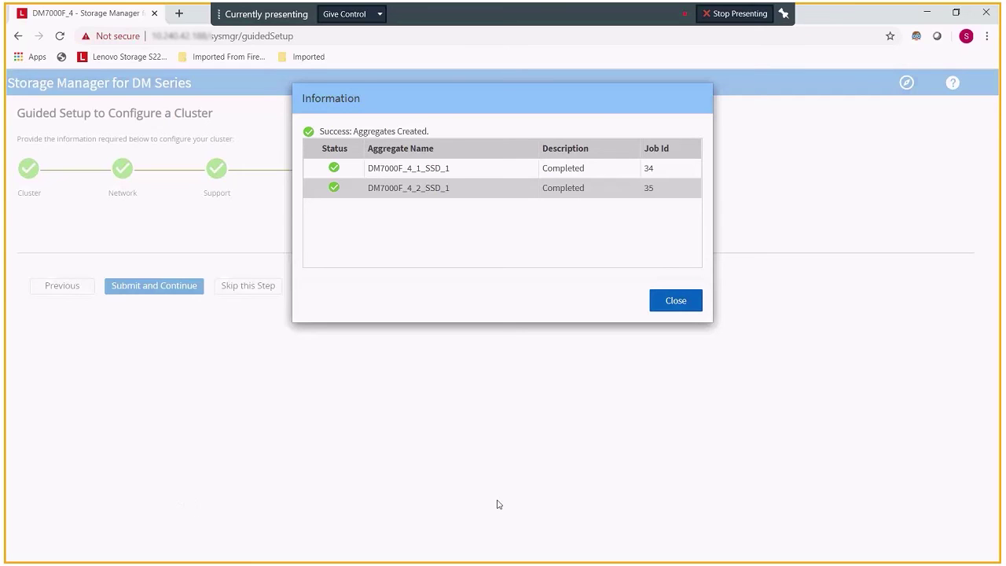
Dismiss the aggregates-created message and skip SVM creation to reach the DM7000F_4 summary.
left_click(682, 304)
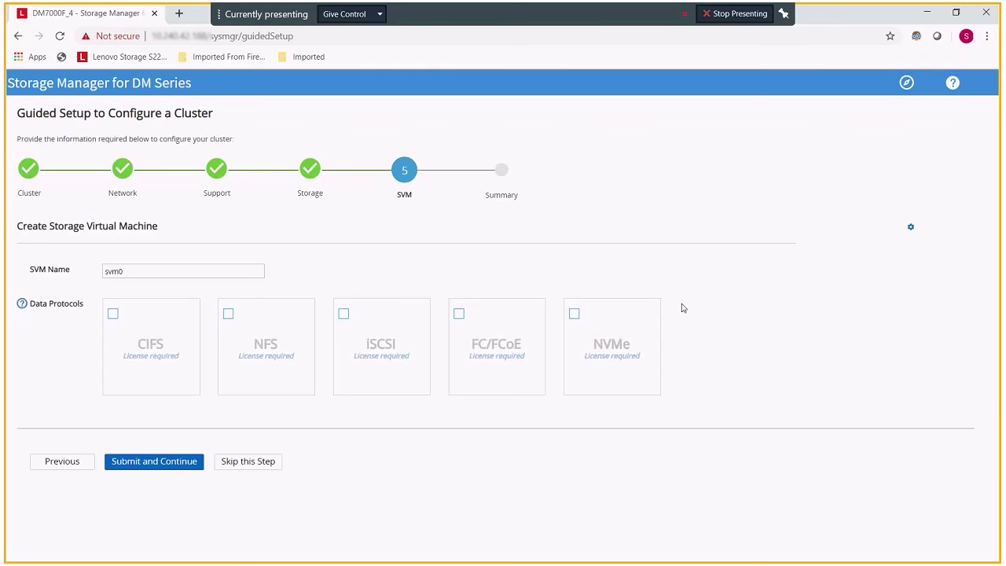
left_click(255, 463)
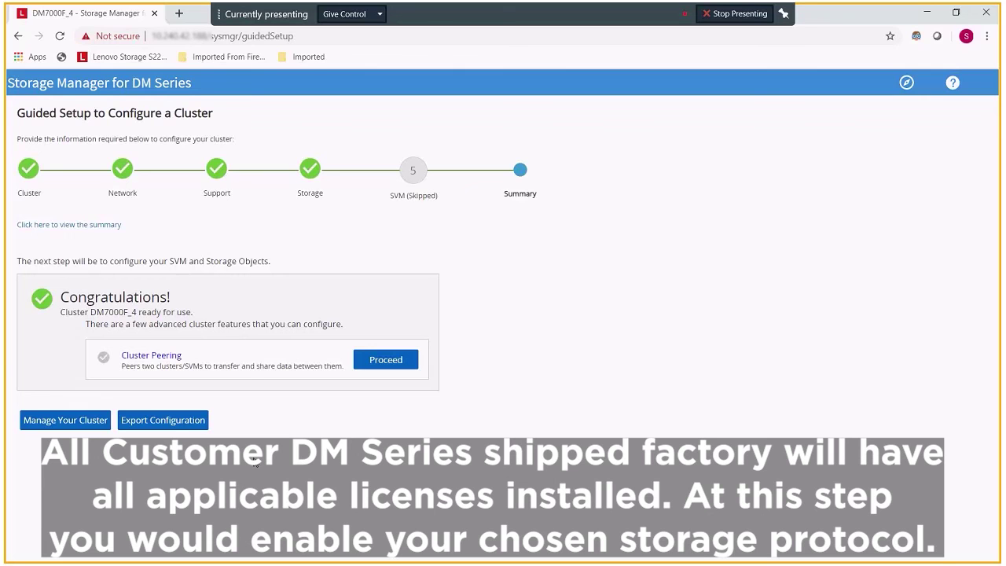
Open the cluster management address past the certificate warning and sign in with the administrator's username and password.
left_click(63, 424)
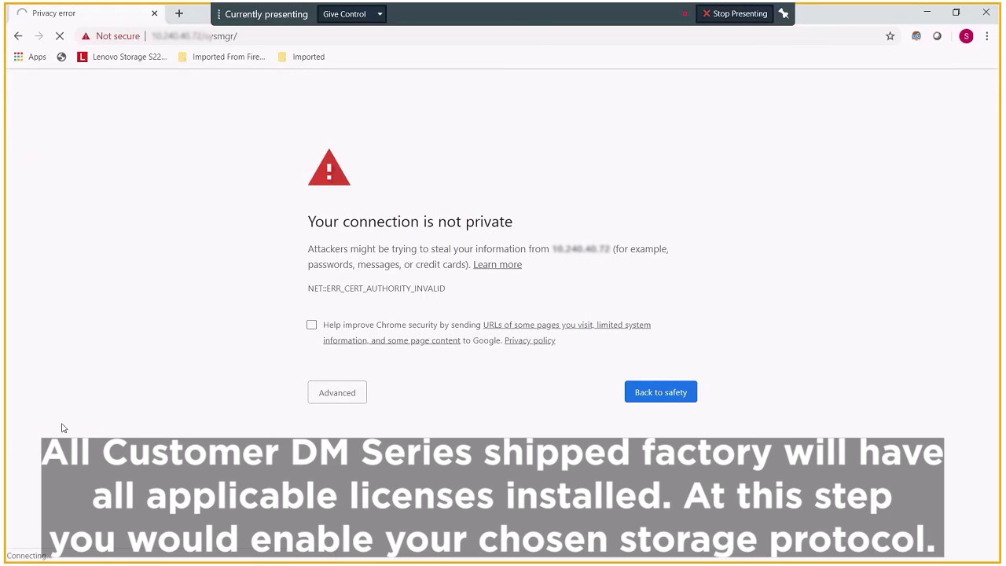
left_click(357, 395)
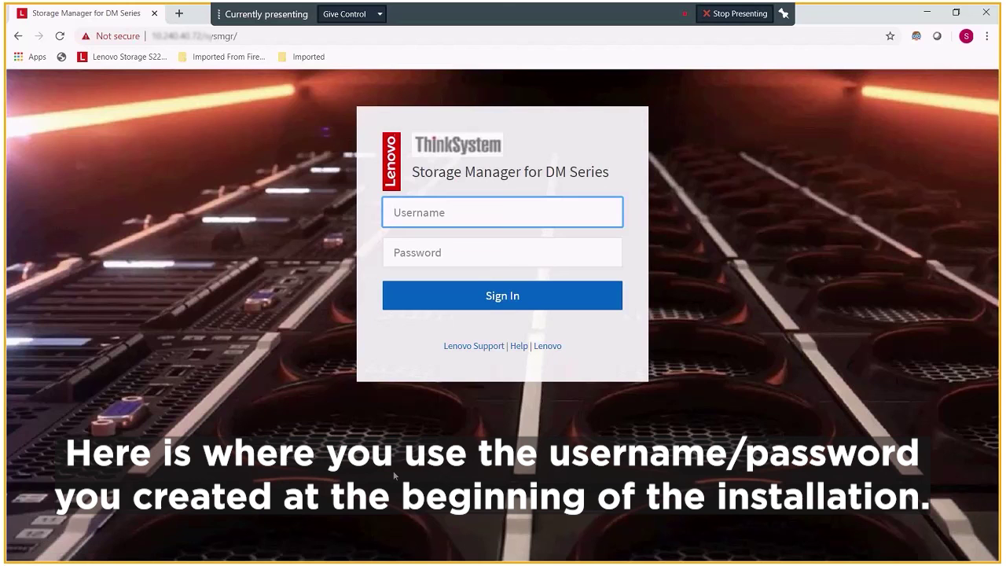
type("admin")
key("Tab")
type("p")
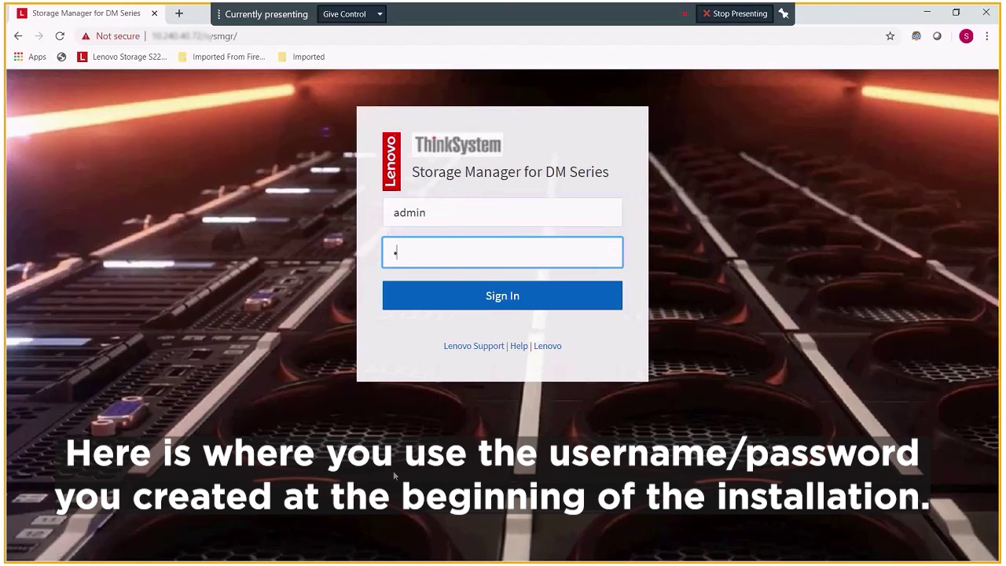
key("BackSpace")
type("password")
key("Return")
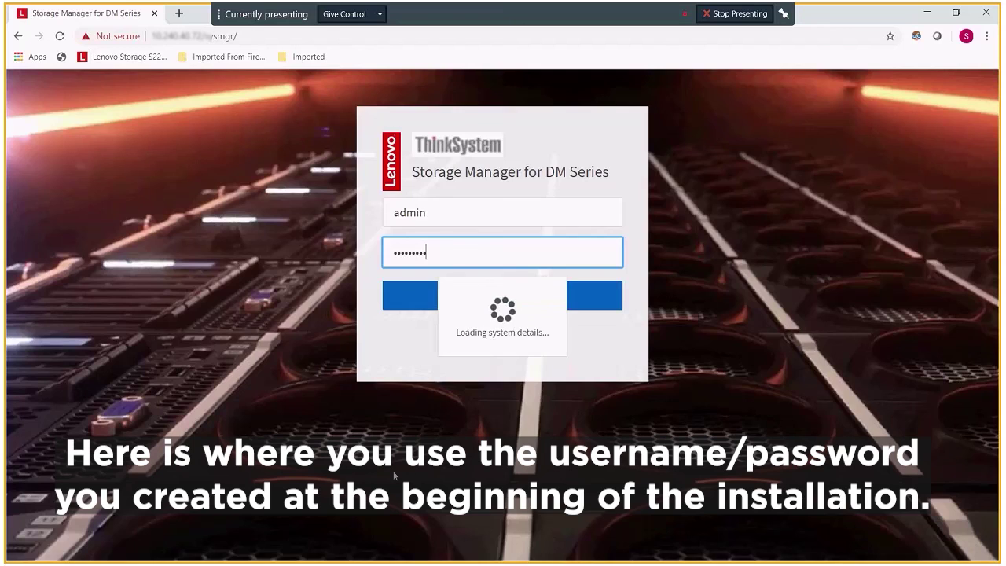